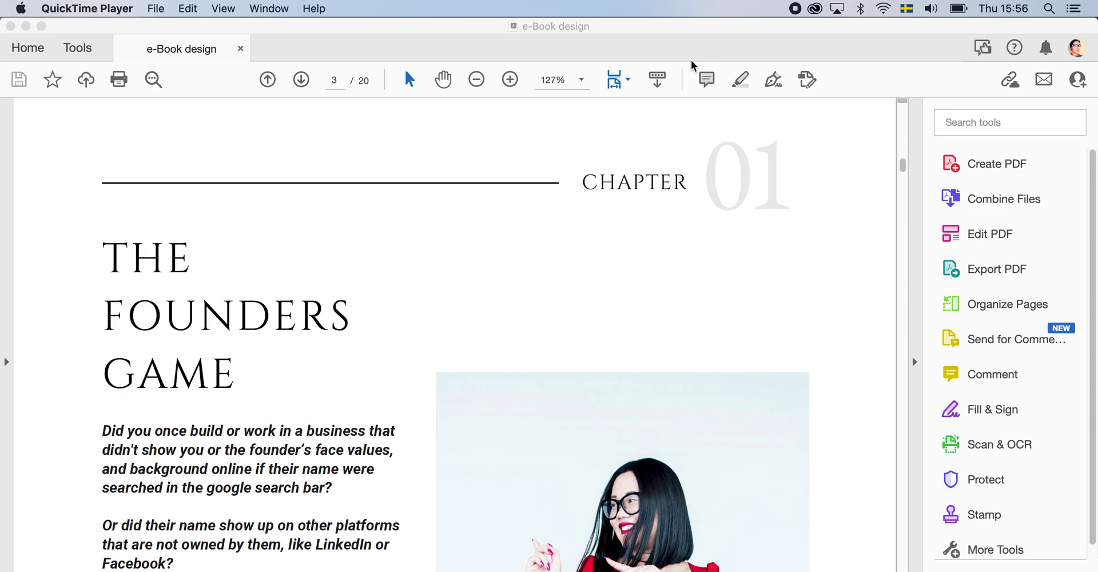
- Copy the GAME heading and its first italic paragraph, through 'search bar?', from page 3
scroll(405, 290, down, 3)
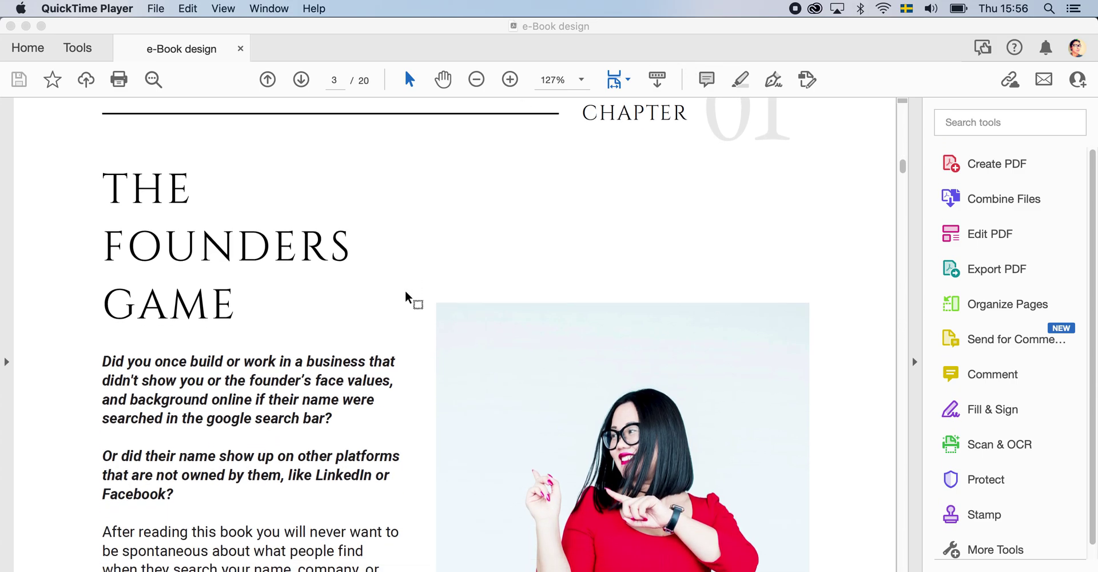
drag(333, 410, 118, 321)
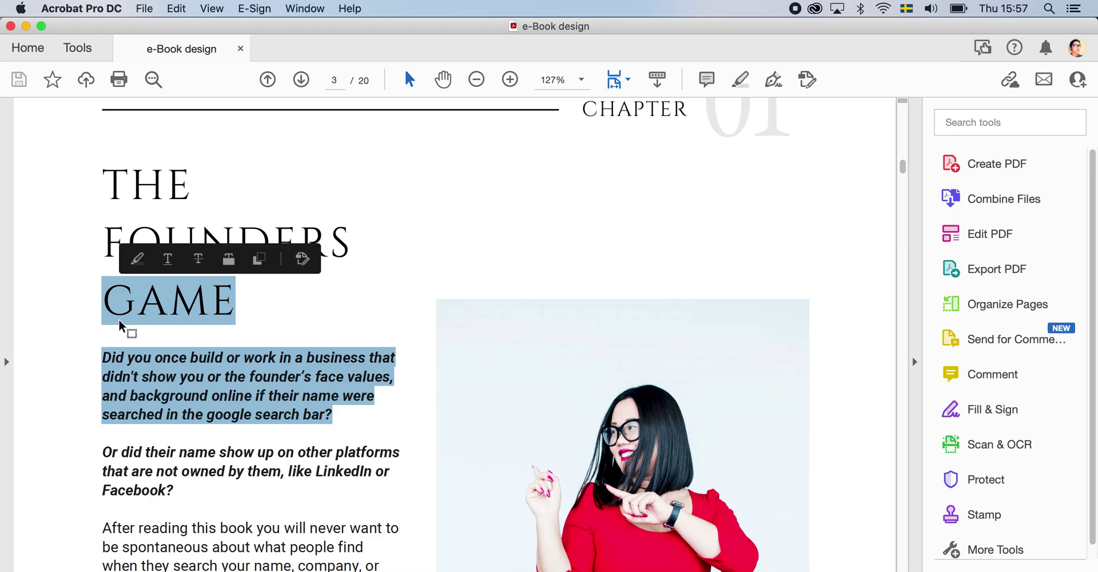
key(super+c)
- Paste the copied GAME text into a cleared Pages document, then close it without saving
click(305, 568)
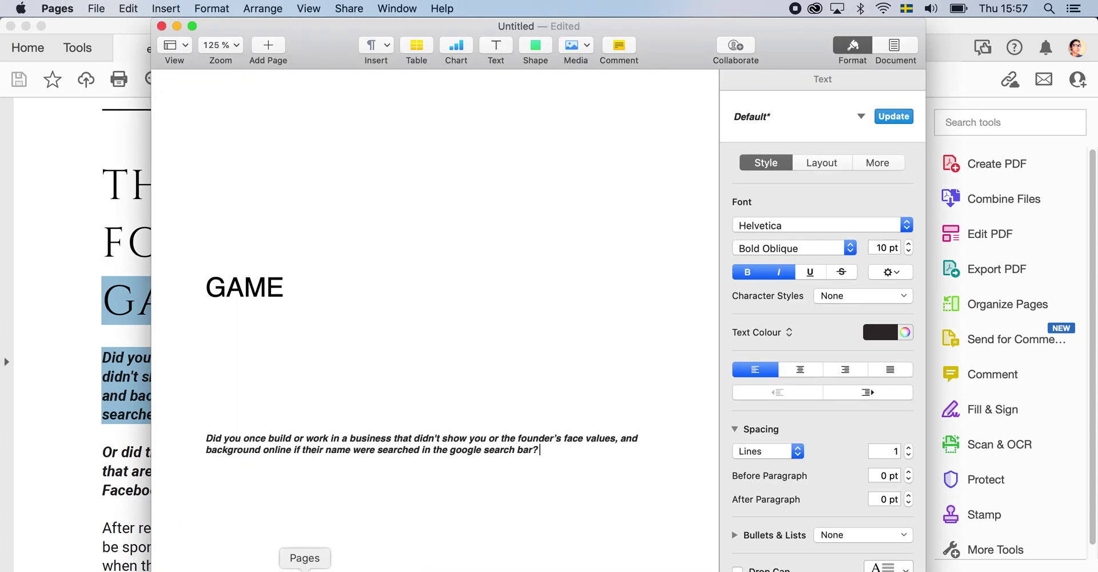
click(292, 283)
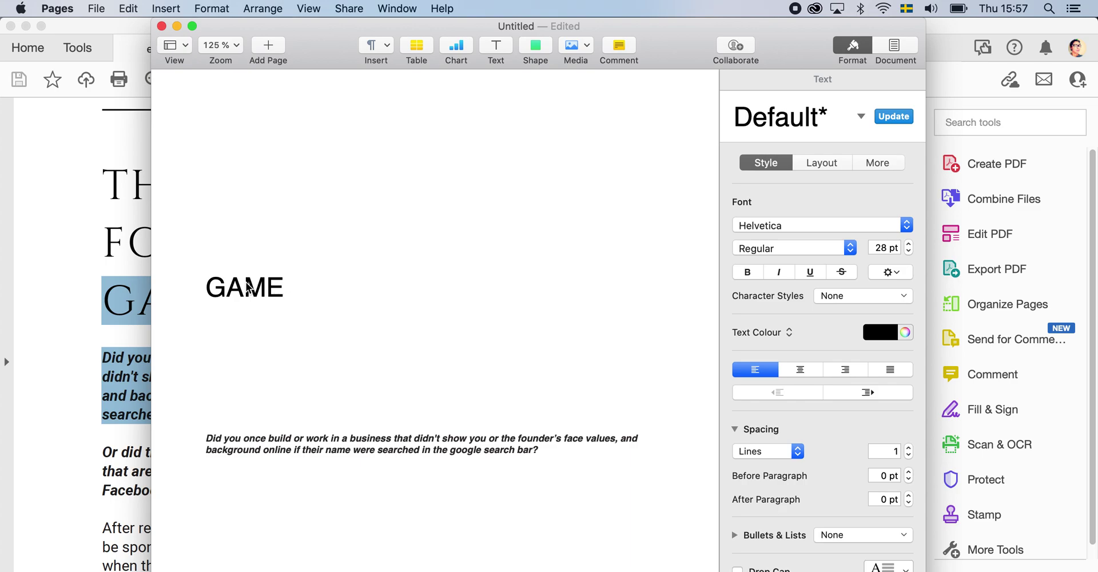
key(super+a)
key(BackSpace)
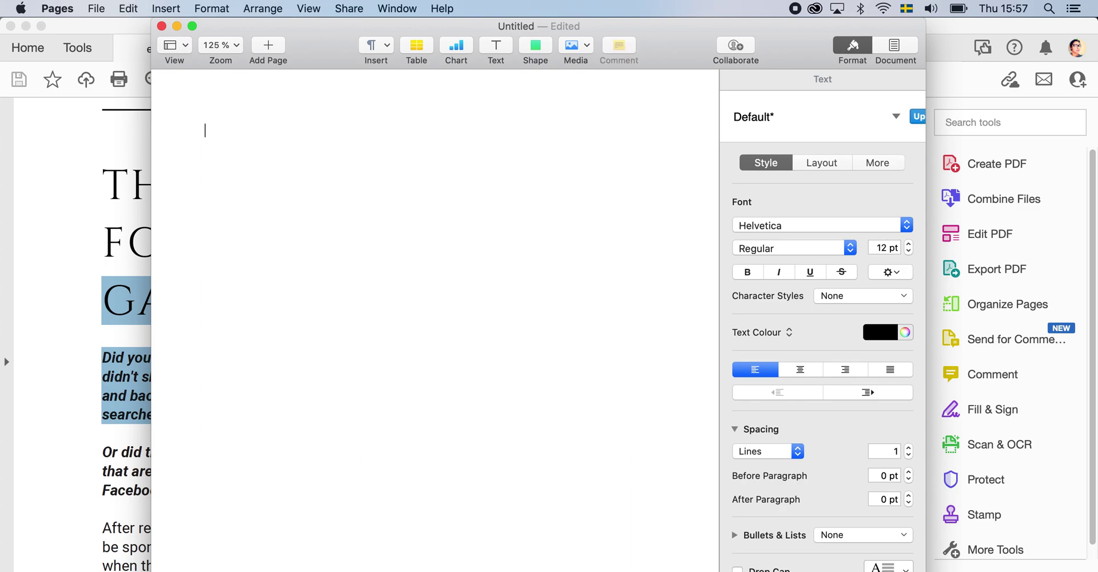
key(super+z)
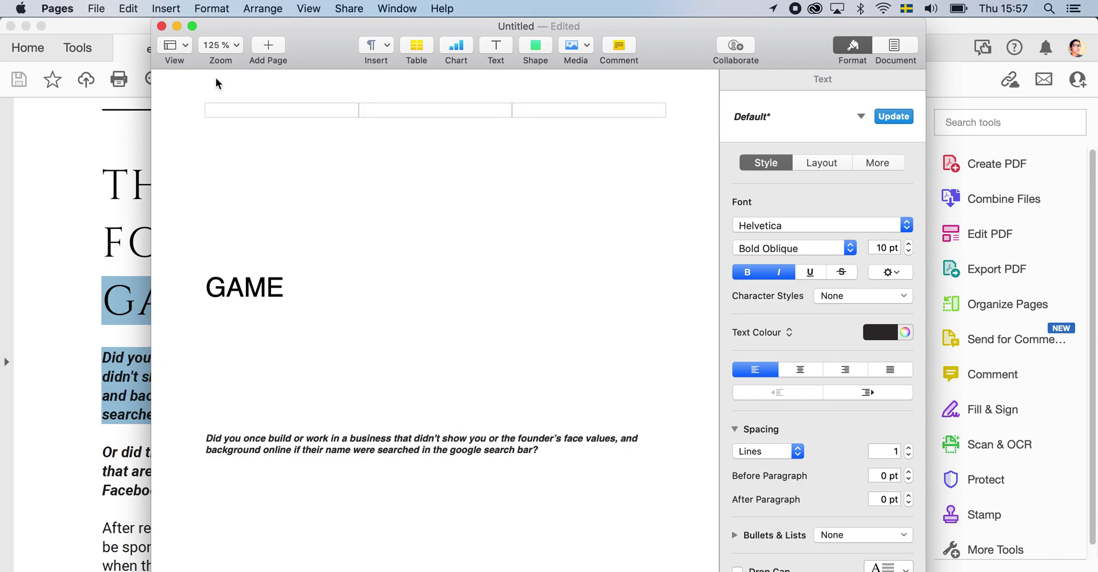
click(160, 26)
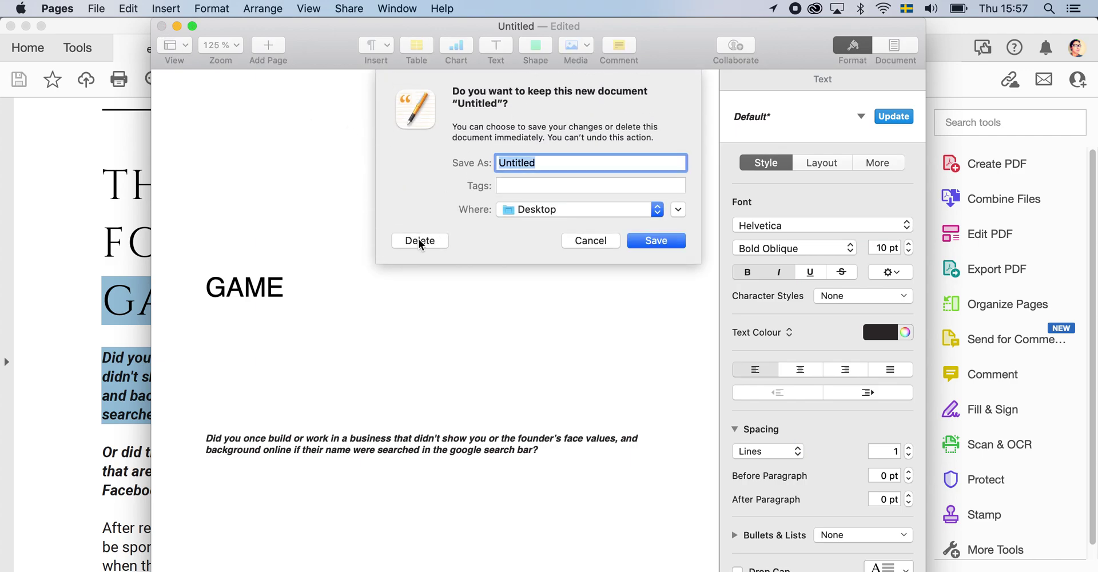
click(419, 241)
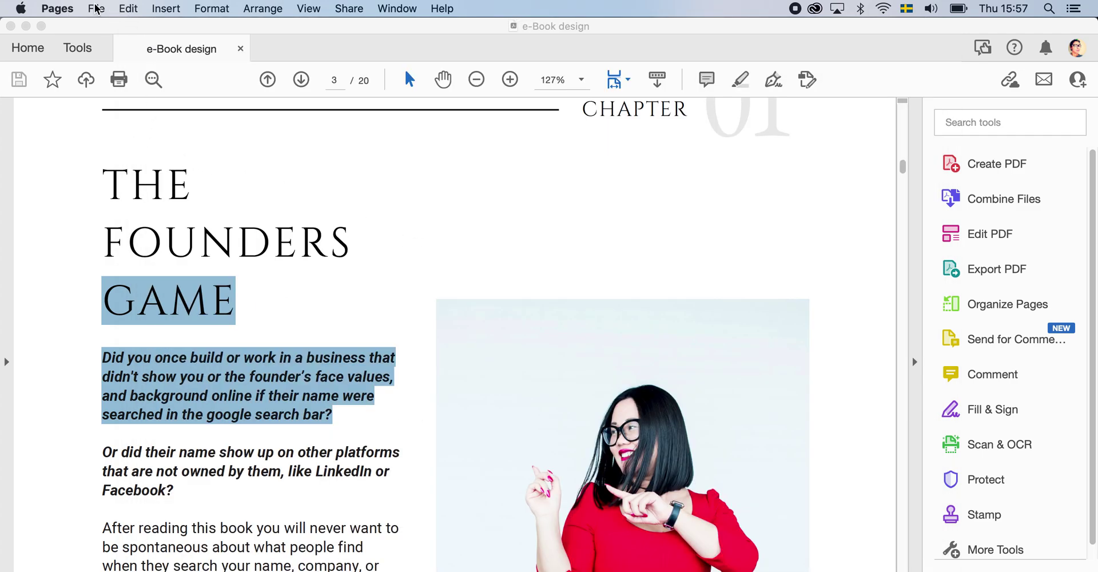
- In the e-Book's Document Properties Security tab, choose Password Security as the security method
click(97, 8)
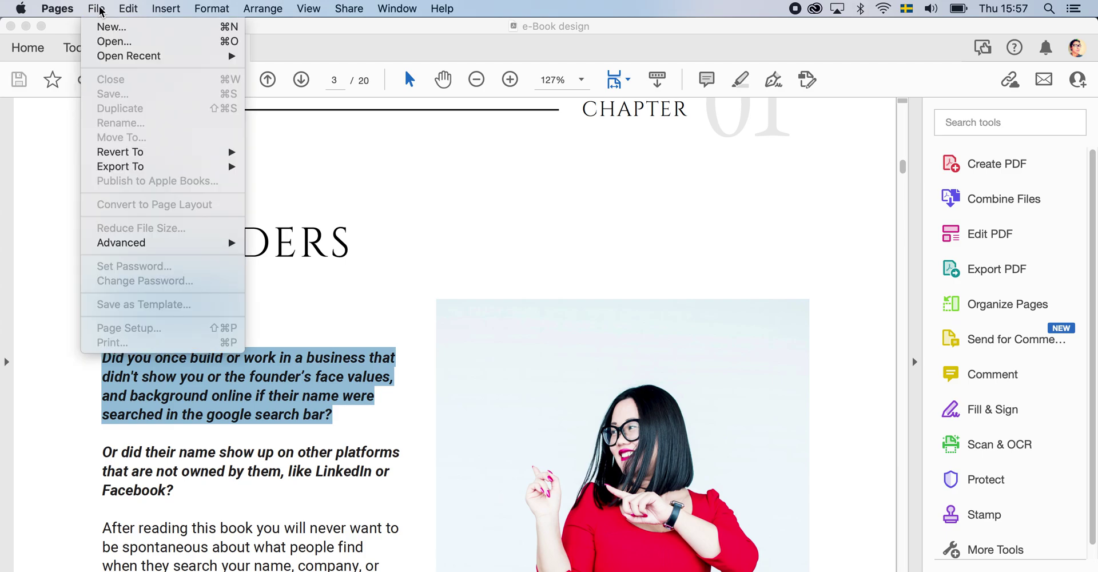
click(373, 217)
click(144, 8)
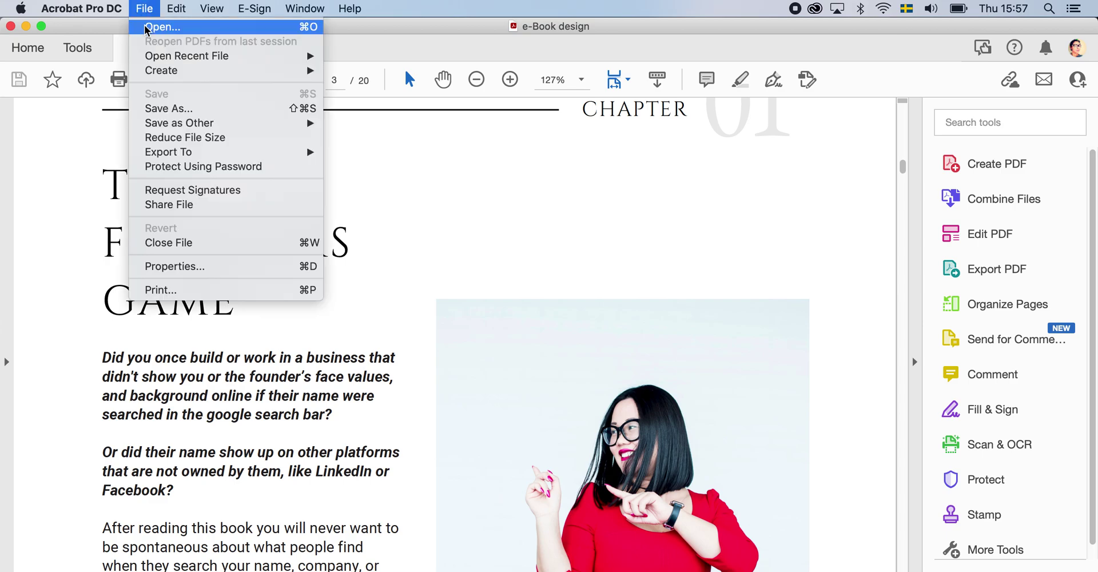
mouse_move(196, 152)
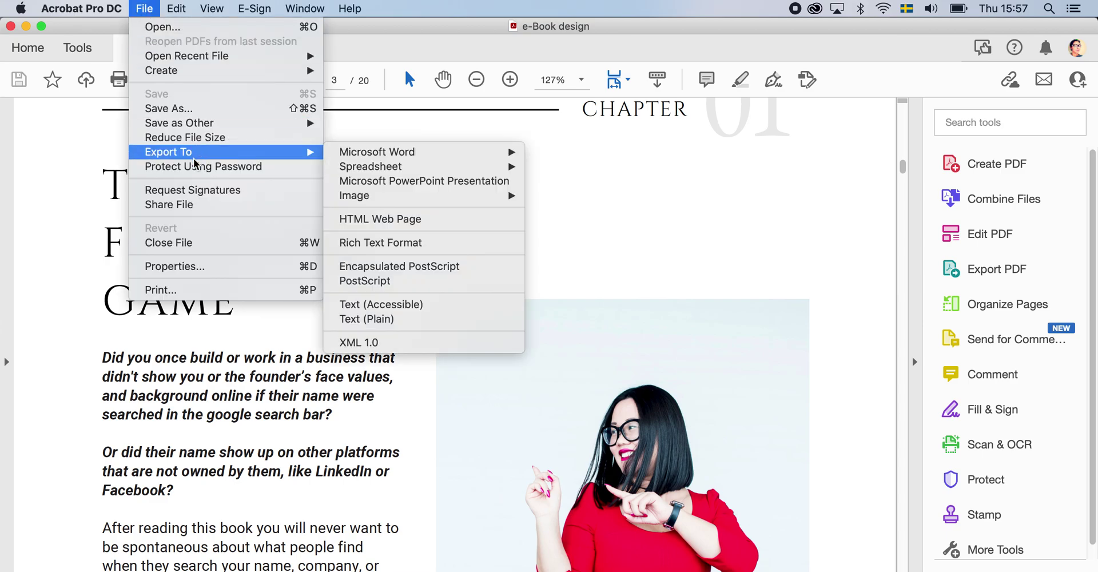
click(196, 266)
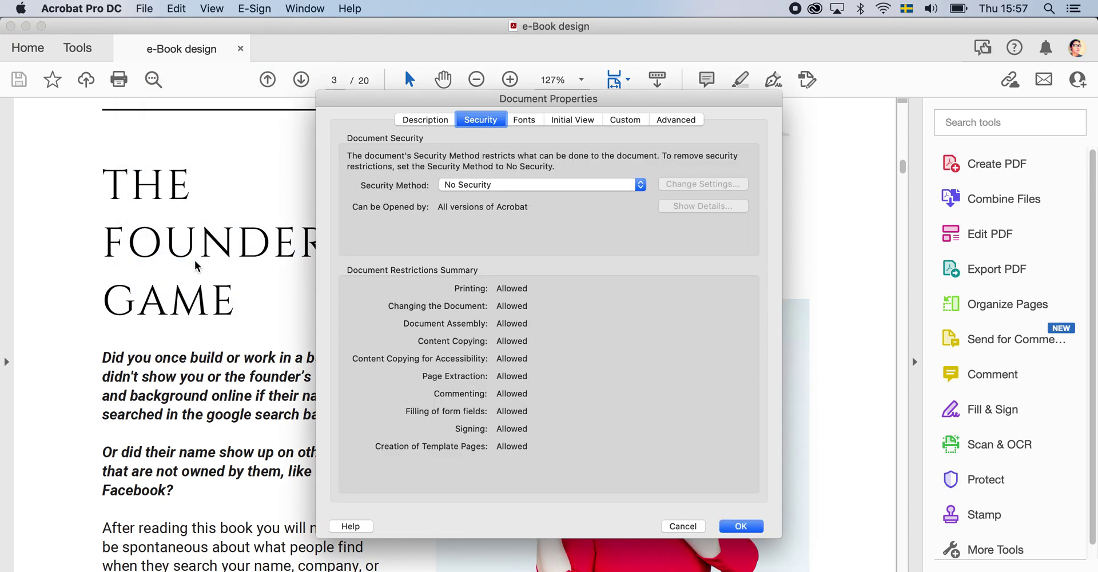
click(419, 122)
click(487, 121)
click(496, 185)
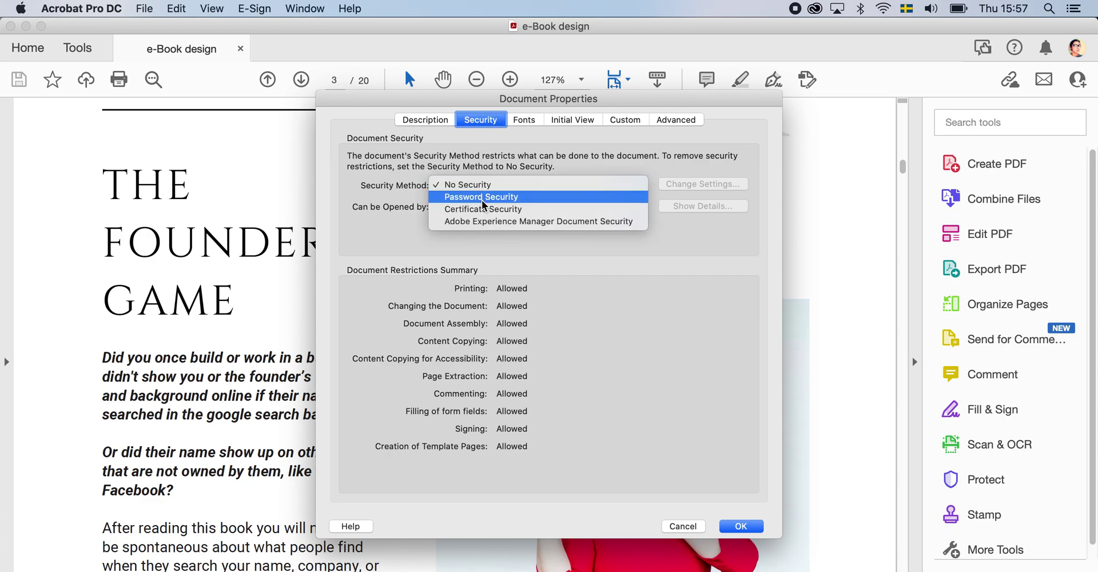
click(481, 197)
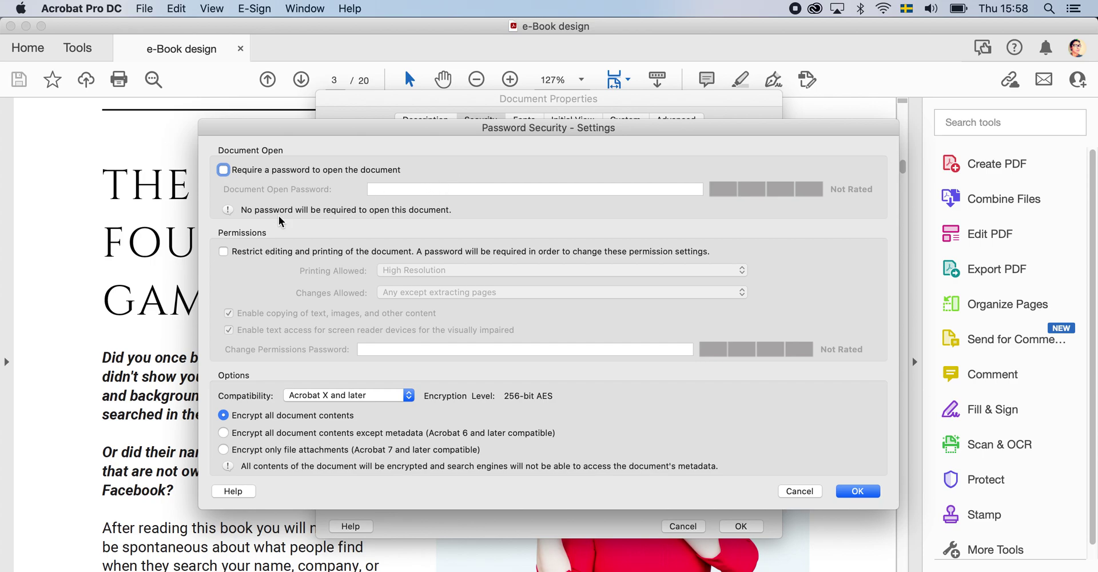
- Restrict editing and printing, allowing High Resolution printing and any changes except extracting pages
click(223, 252)
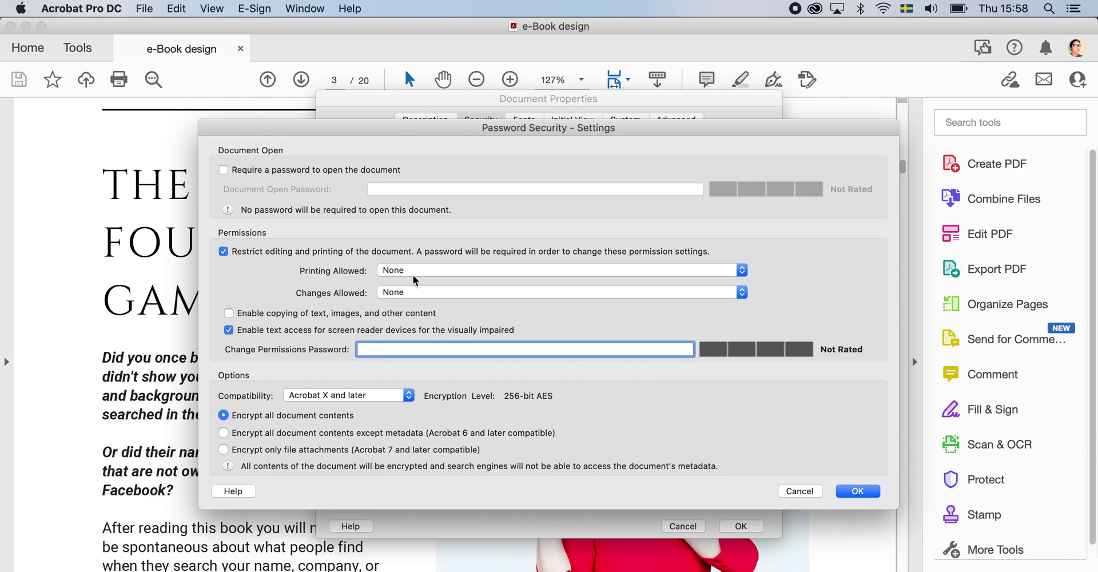
click(449, 269)
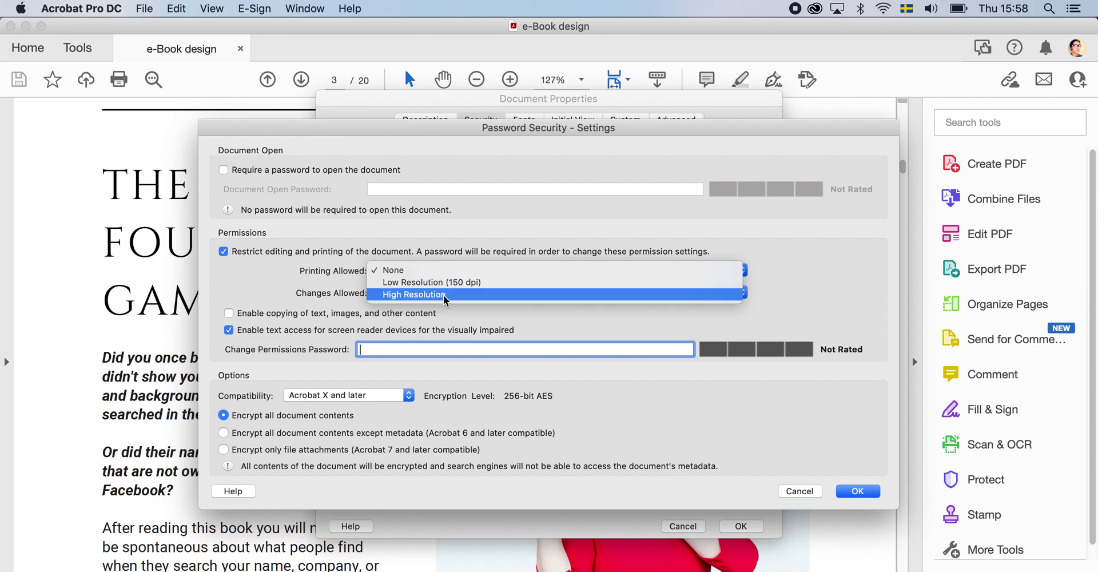
click(443, 294)
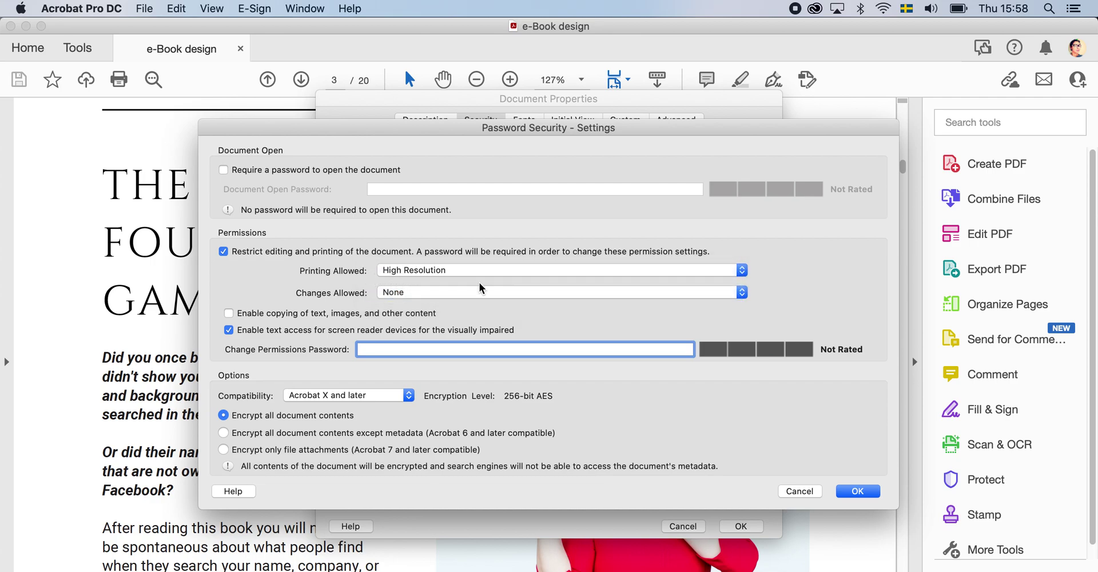
click(469, 293)
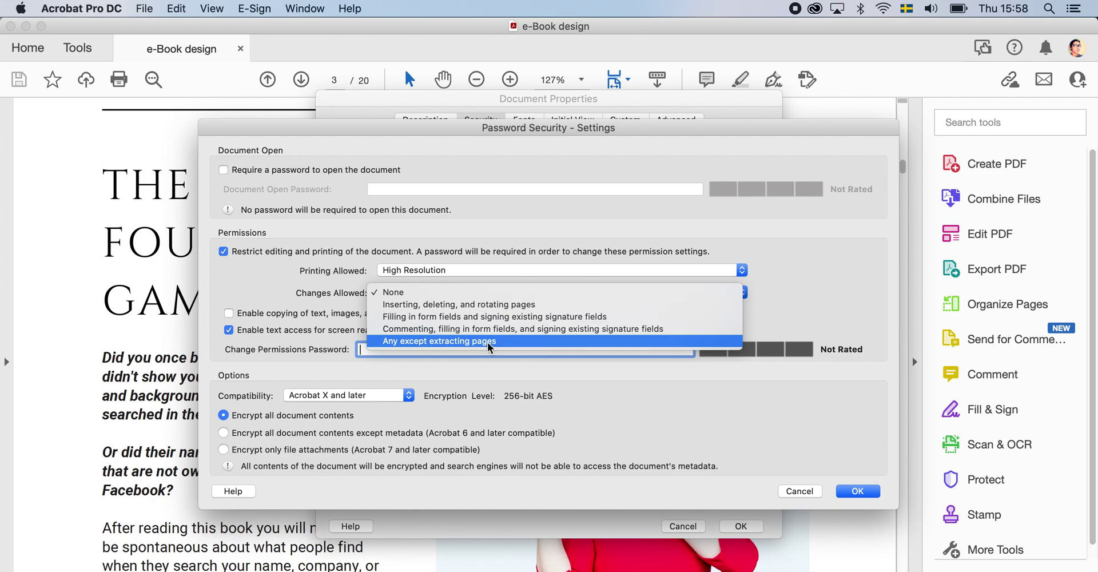
click(487, 342)
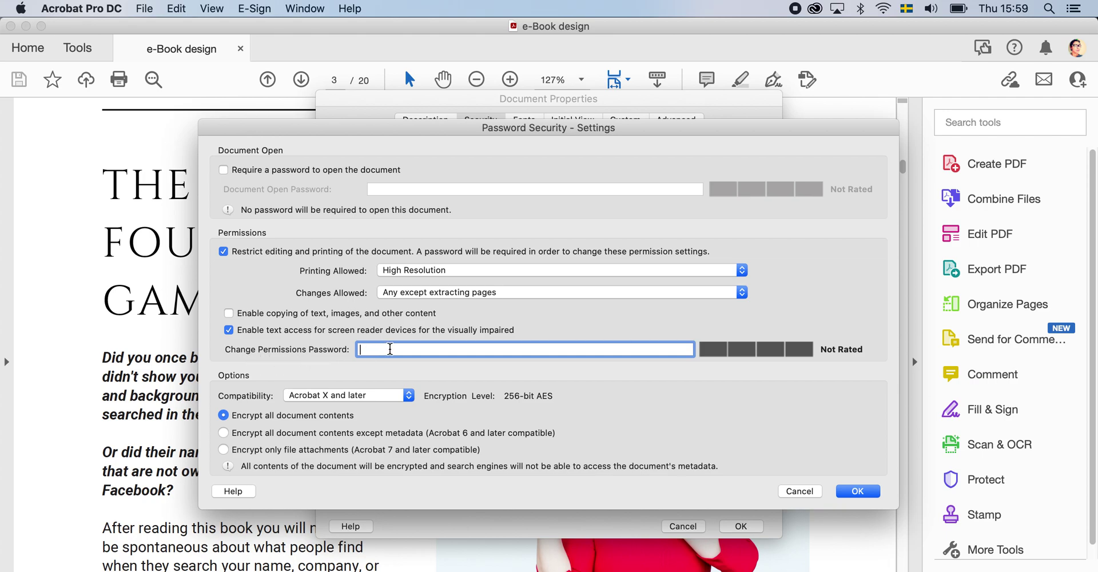
- Enter and confirm a Change Permissions Password, accepting both notices, so the e-Book becomes secured
text(123)
key(BackSpace)
text(3456)
click(863, 490)
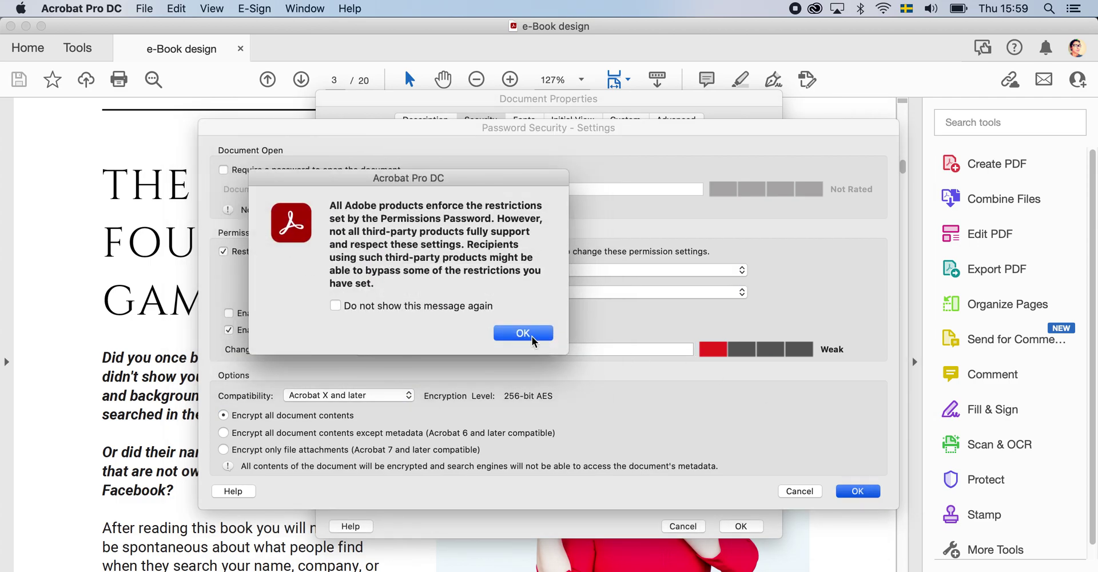
click(523, 333)
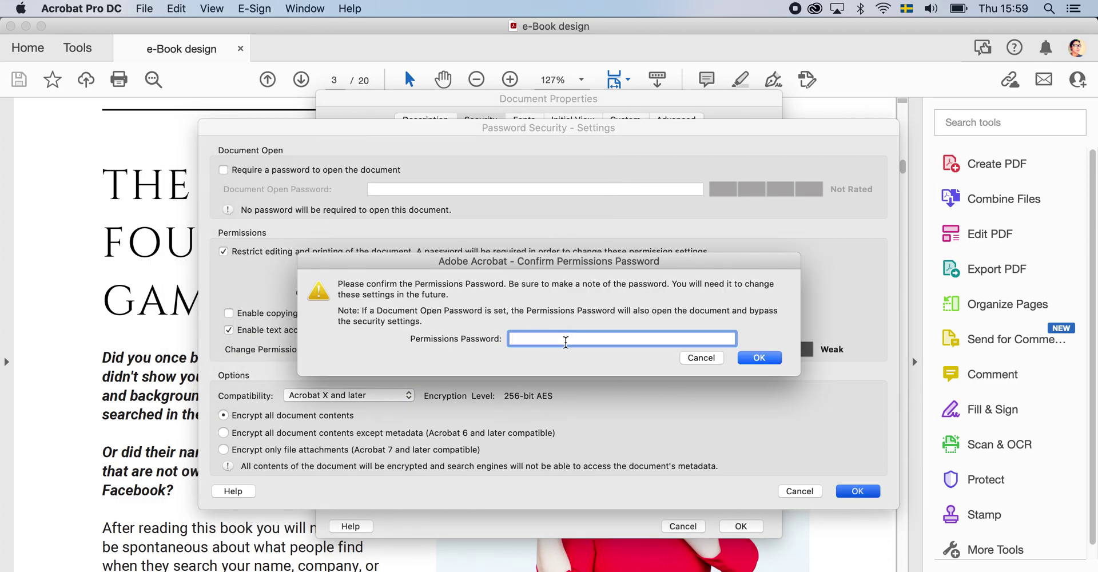
text(123456)
click(761, 355)
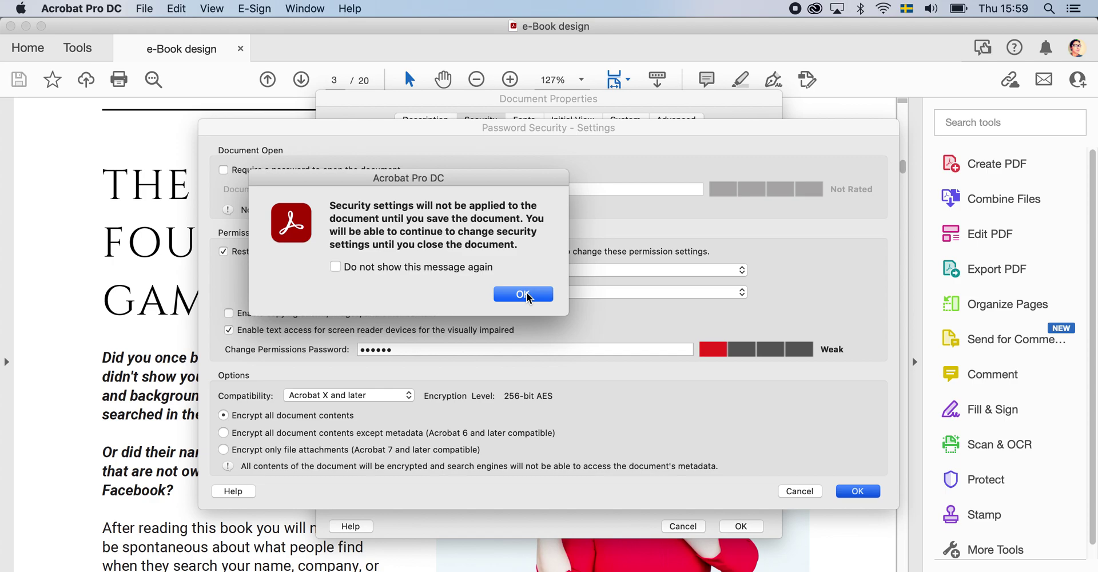
click(526, 294)
click(742, 522)
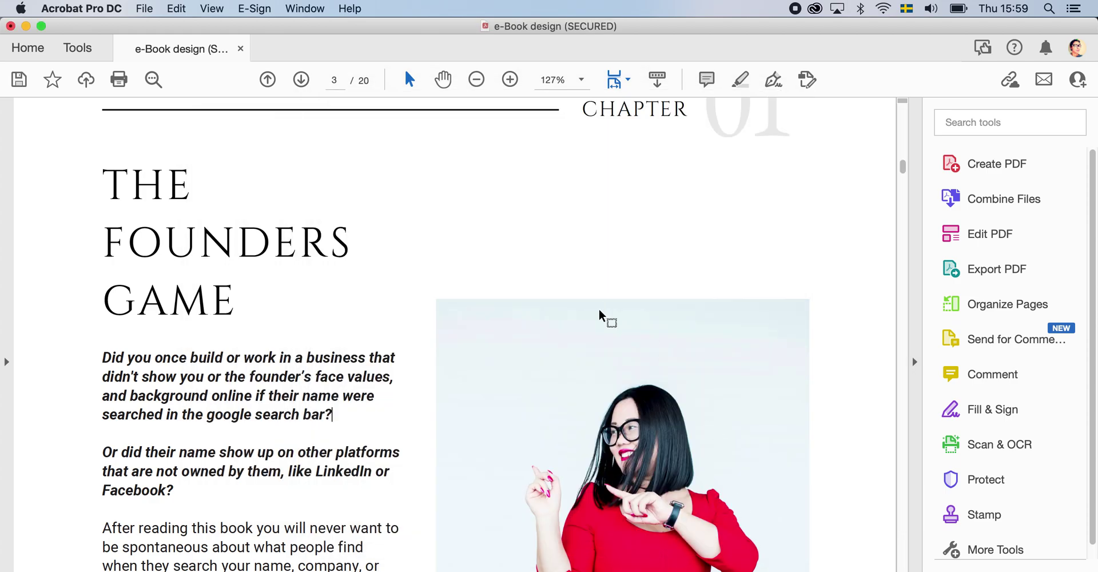
- Save a copy to the Desktop named 'no-copy-e-Book-infinity products'
click(144, 8)
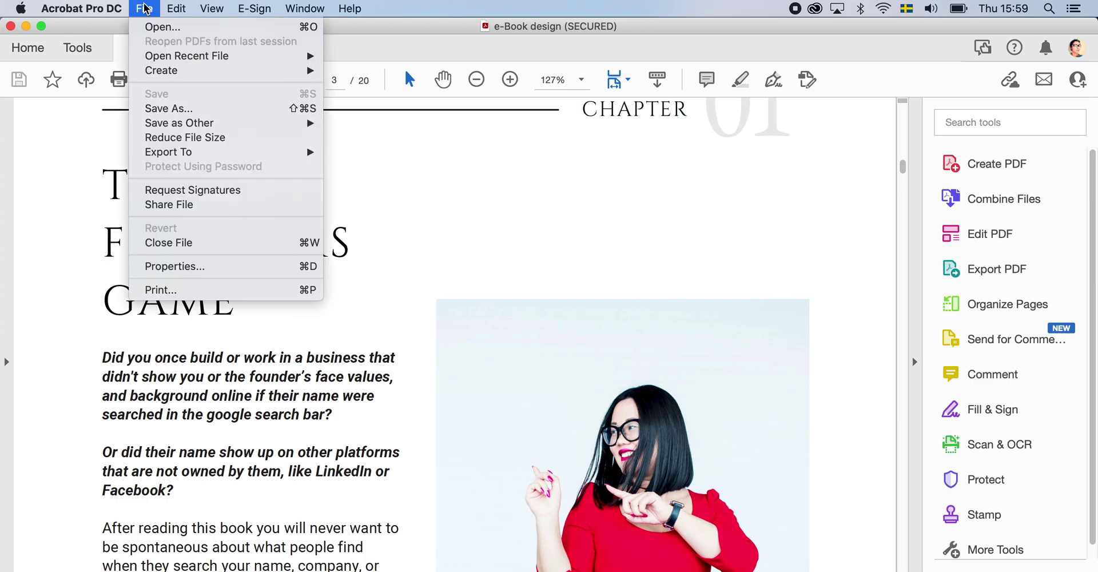
click(191, 108)
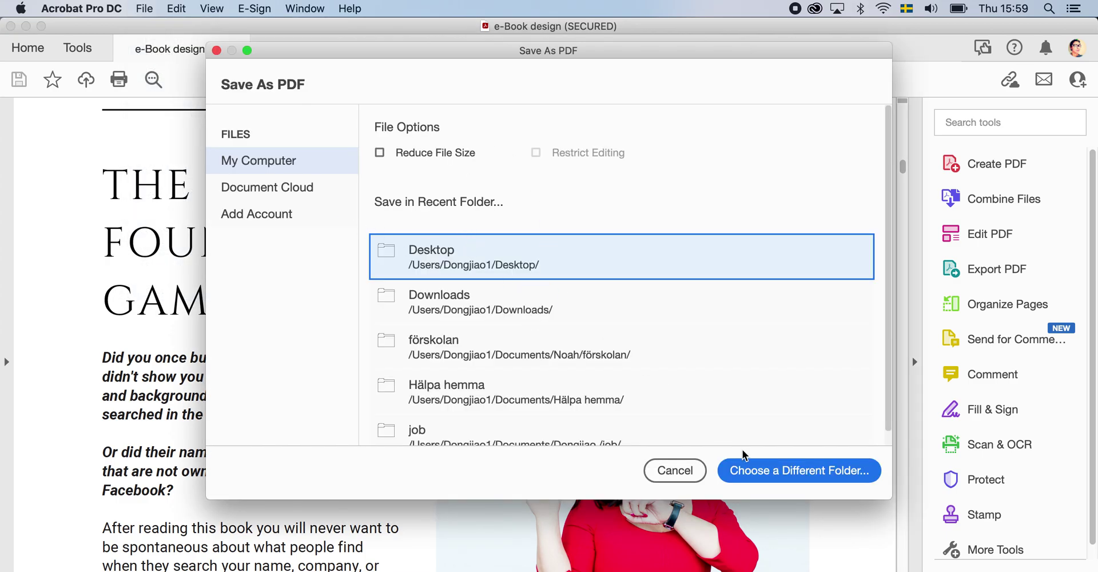
click(462, 249)
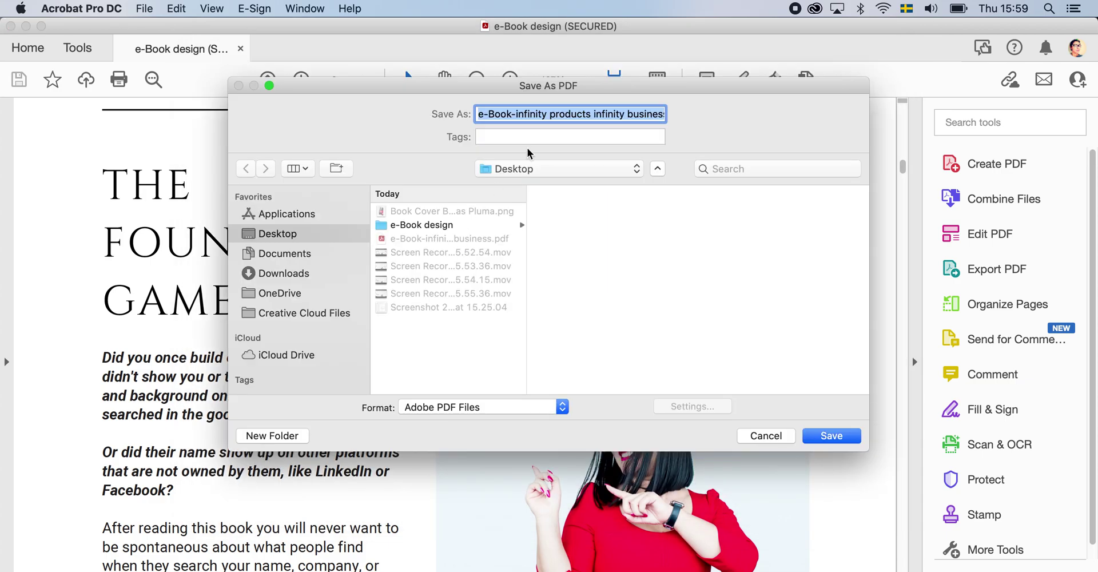
click(494, 114)
click(478, 113)
text(no)
key(BackSpace)
text(-copy)
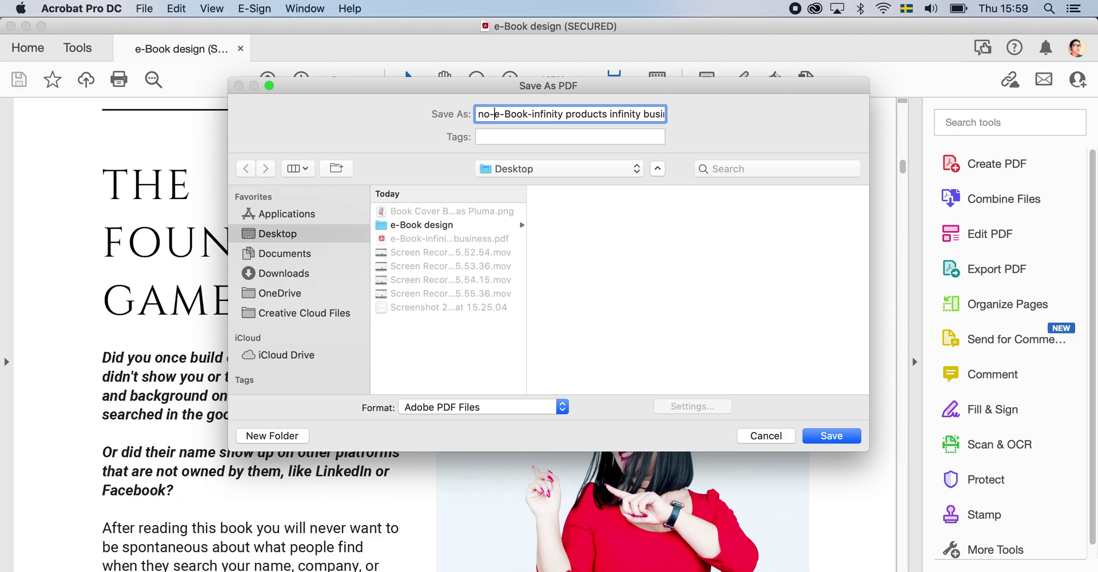
text(-)
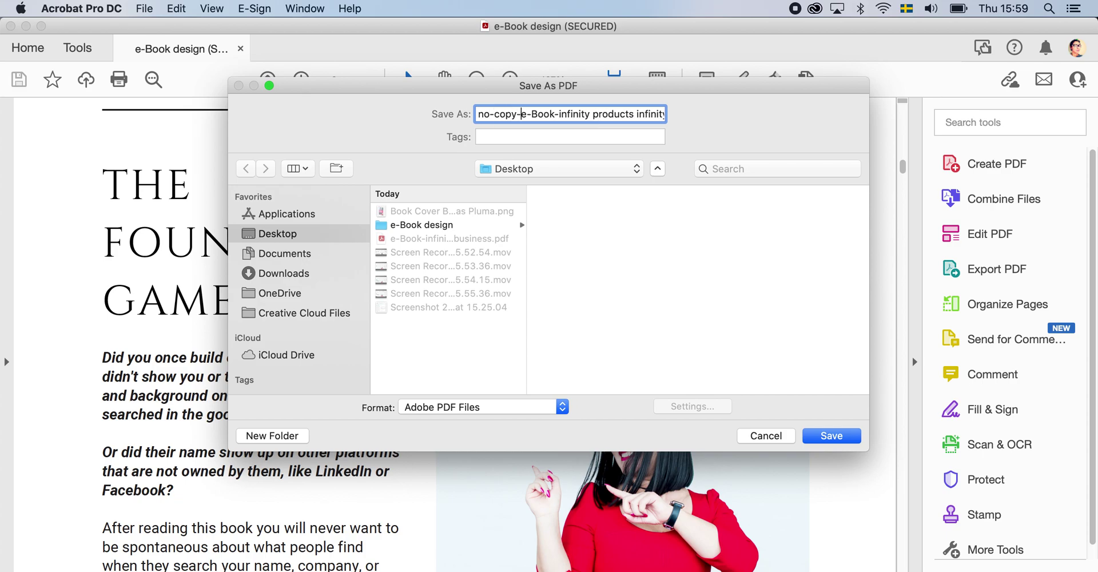
click(832, 434)
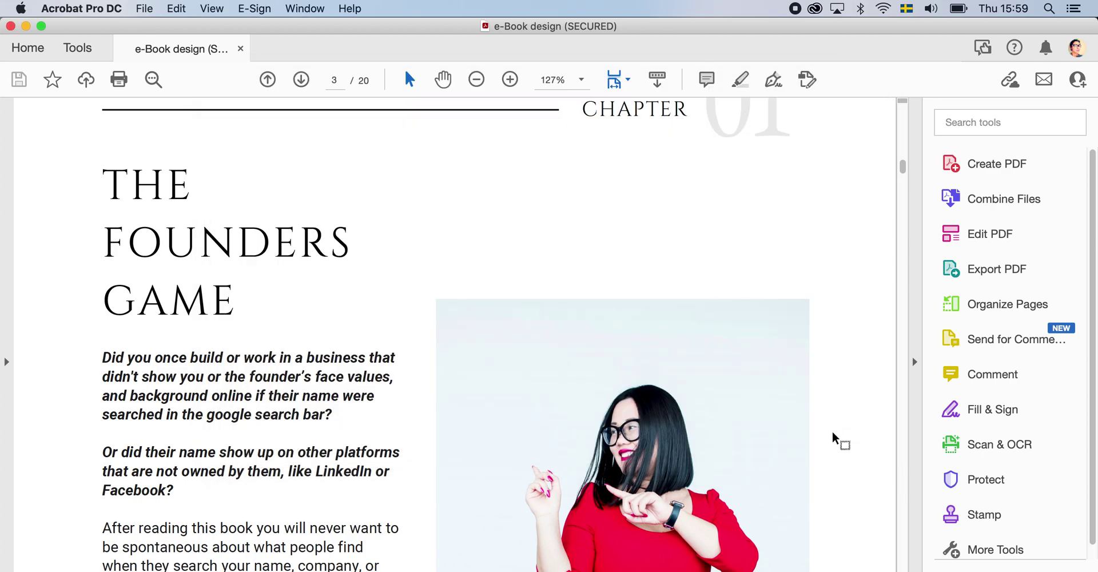
key(ctrl+Up)
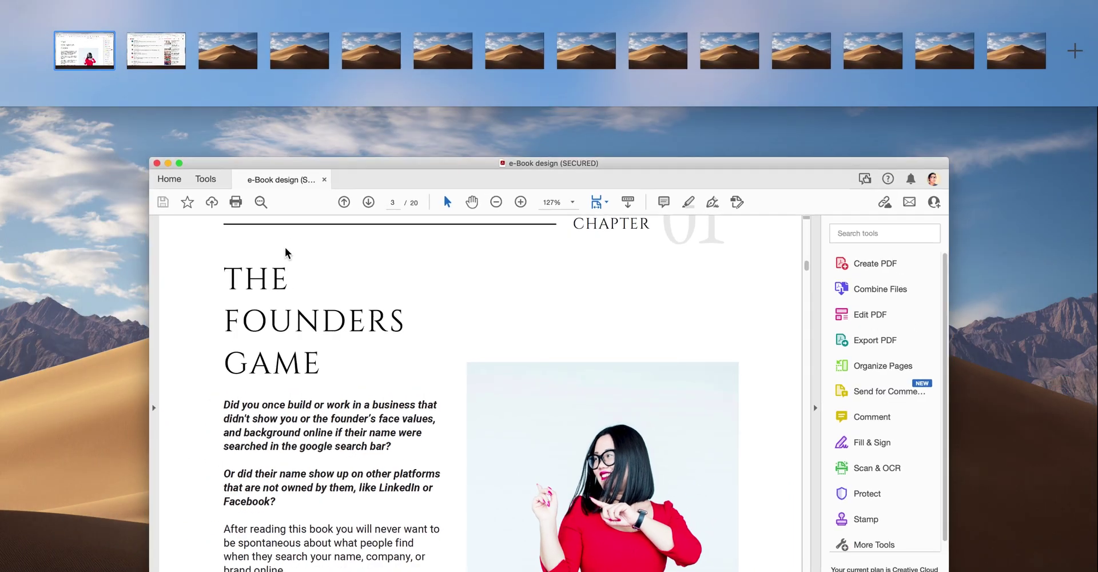
- Close the Acrobat document and open the secured PDF copy from the bottom of the Desktop
click(284, 250)
click(10, 26)
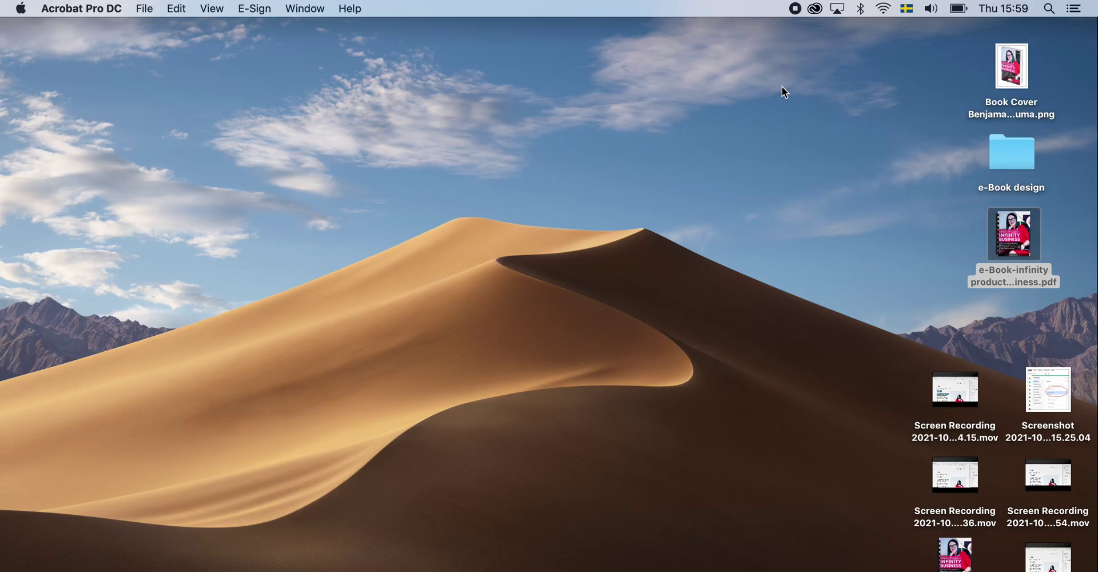
key(super+q)
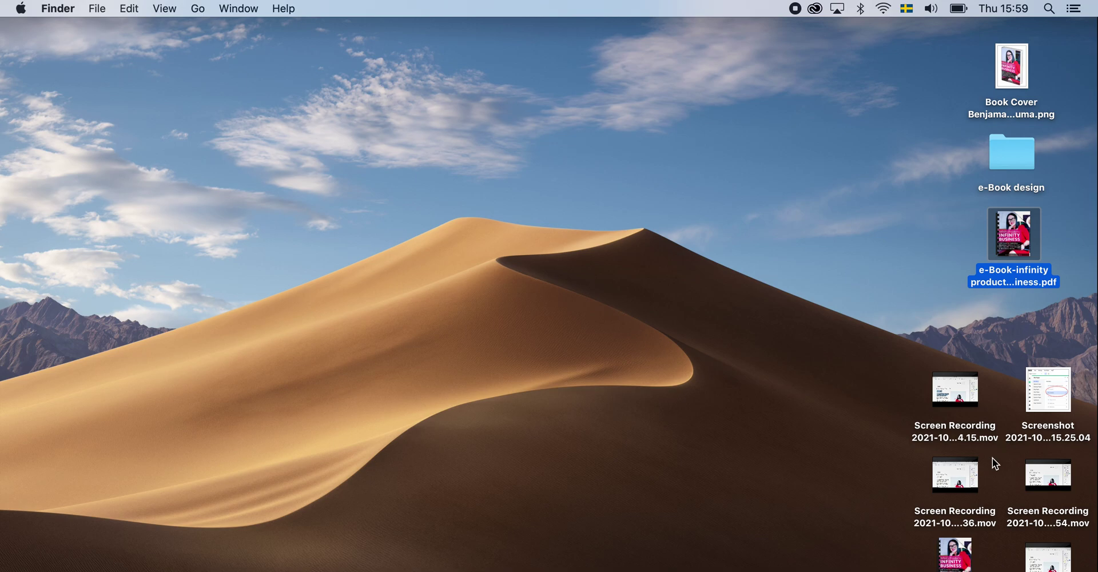
click(962, 555)
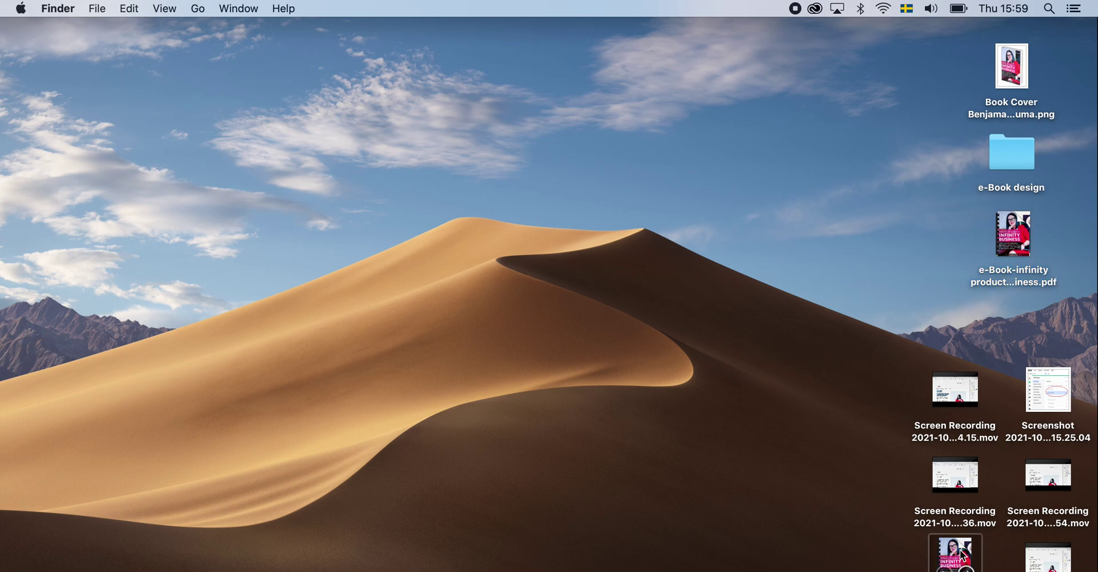
double_click(962, 555)
- Check in the Edit menu that Copy is greyed out for the secured e-Book
scroll(575, 286, down, 3)
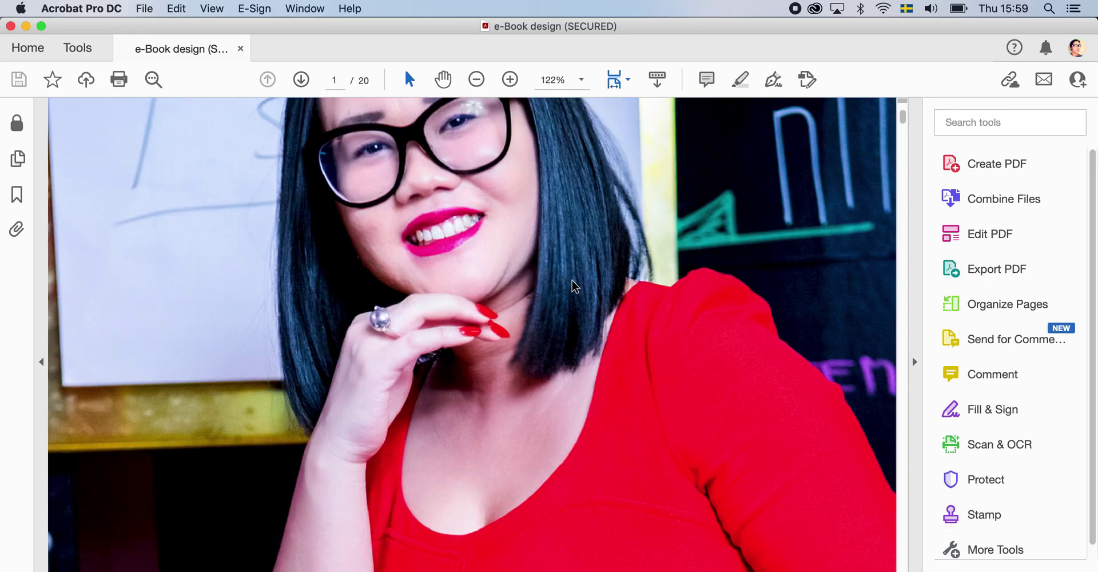
scroll(571, 285, down, 5)
ctrl+scroll(572, 285, down, 10)
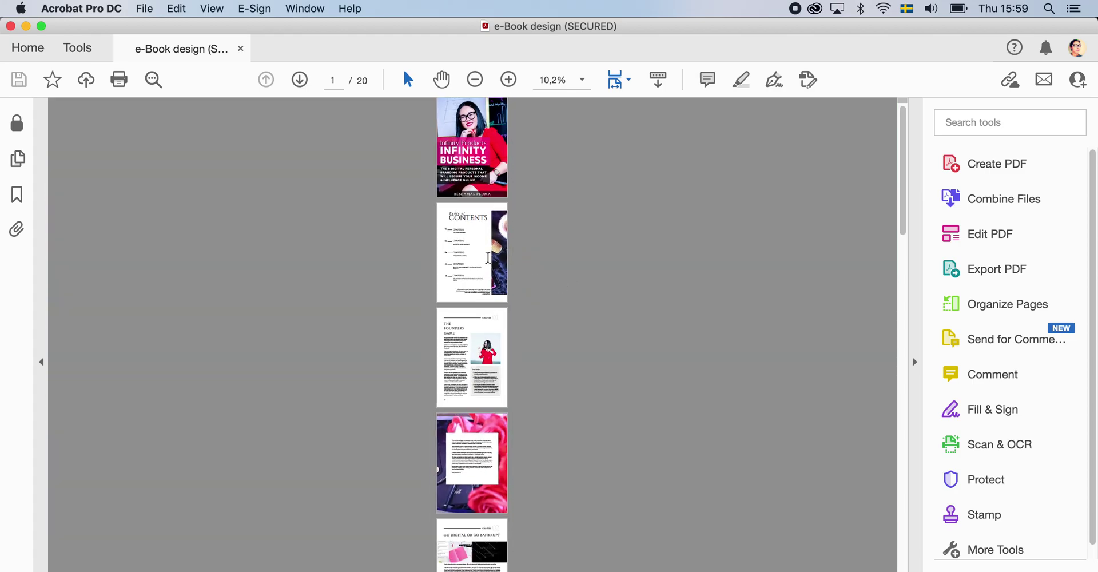
ctrl+scroll(488, 257, up, 5)
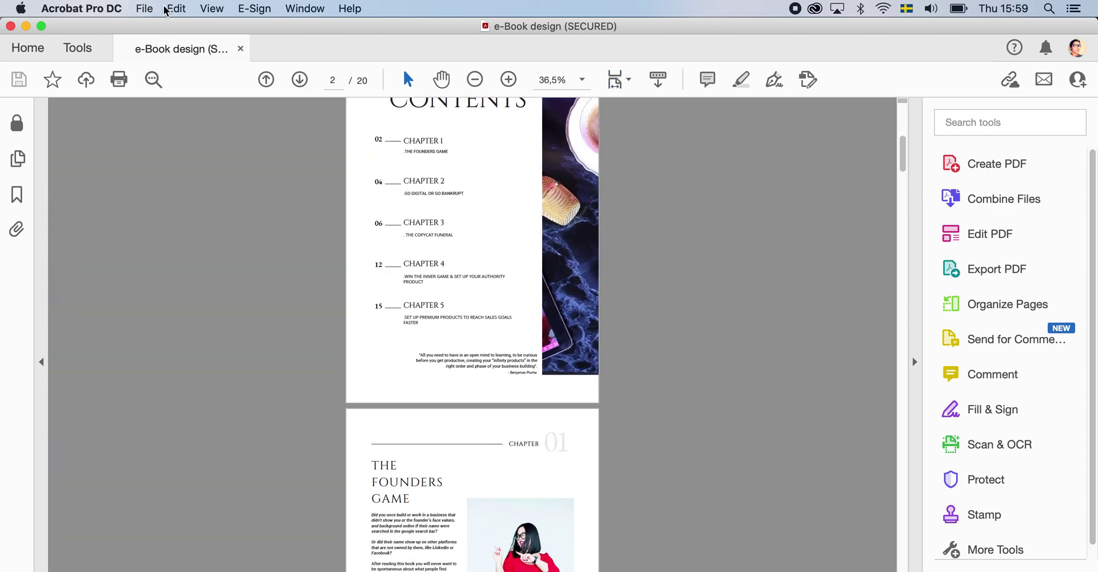
click(174, 9)
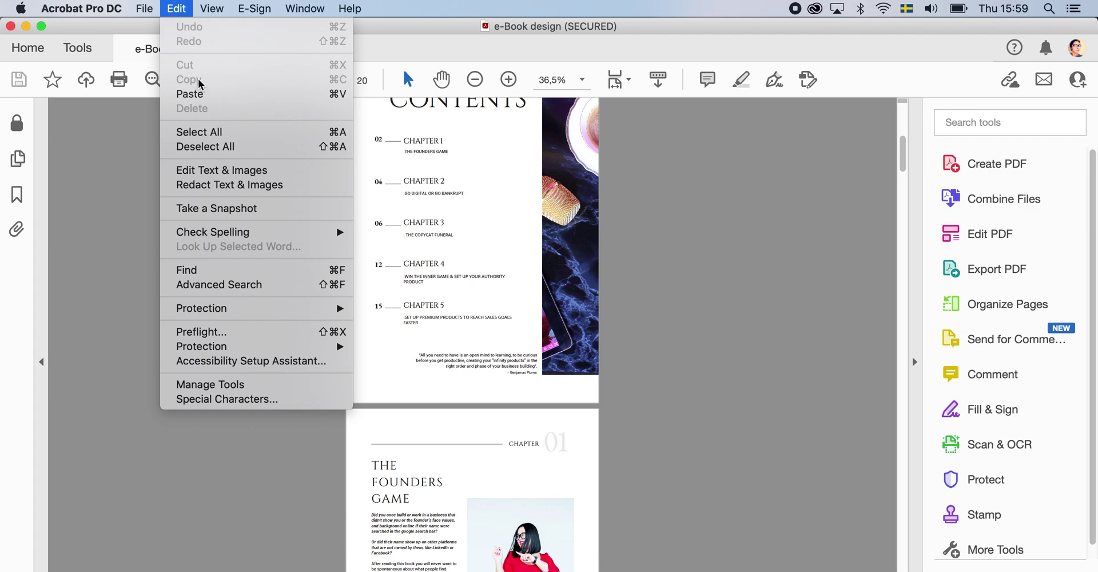
click(448, 314)
- Try drag-selecting chapter text on the contents page to confirm it can't be copied
ctrl+scroll(495, 318, up, 3)
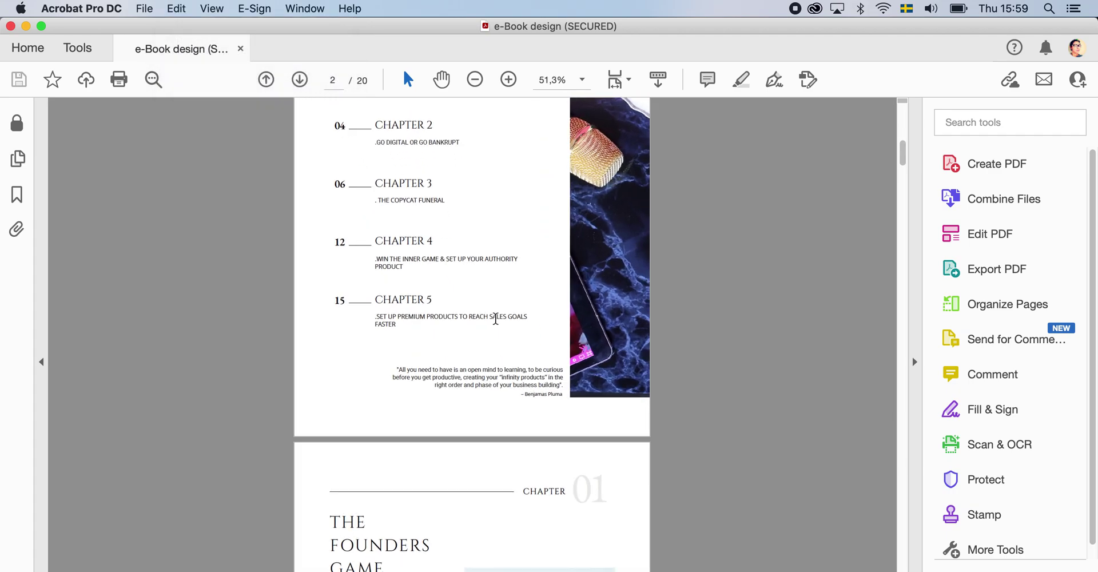
drag(427, 325, 365, 281)
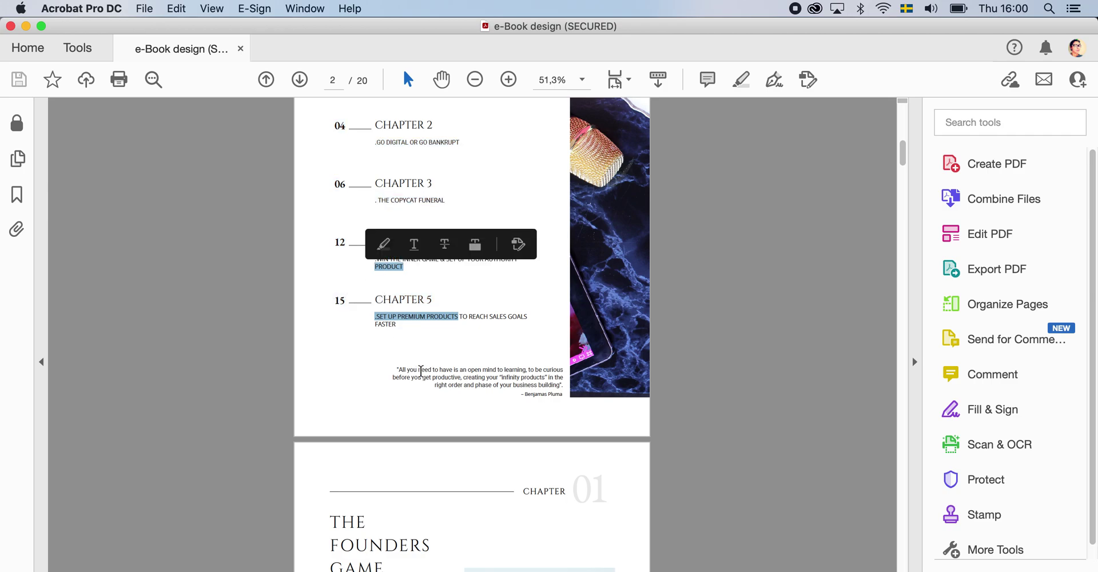
mouse_move(1081, 13)
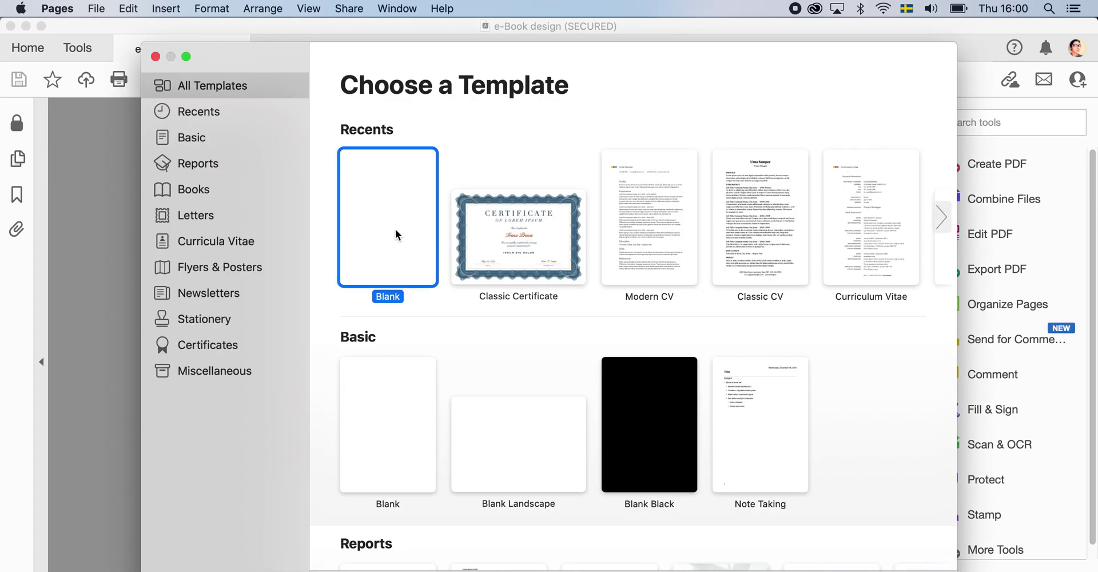
double_click(396, 234)
text(GAME  Did you once build or work in a business that didn't show you or the founder’s face values, and background online if their name were searched in the google search bar?)
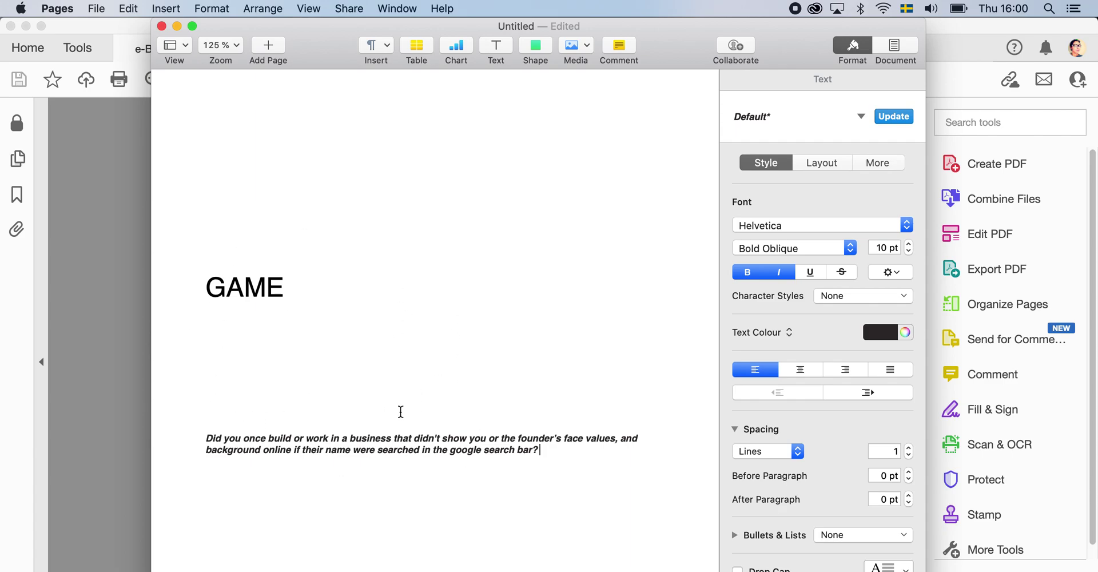
drag(584, 444, 196, 264)
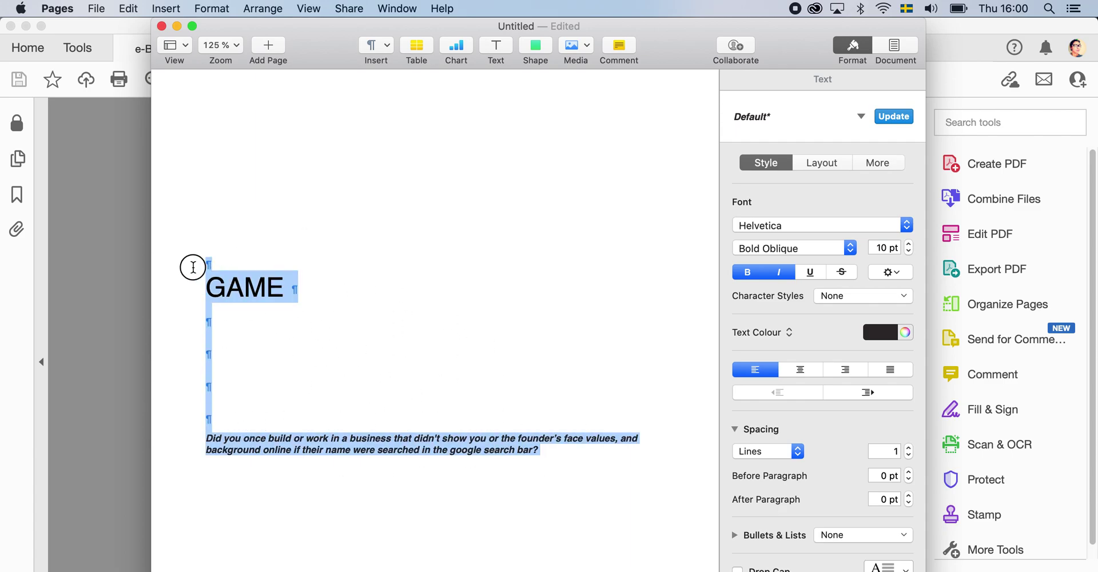
key(BackSpace)
click(161, 26)
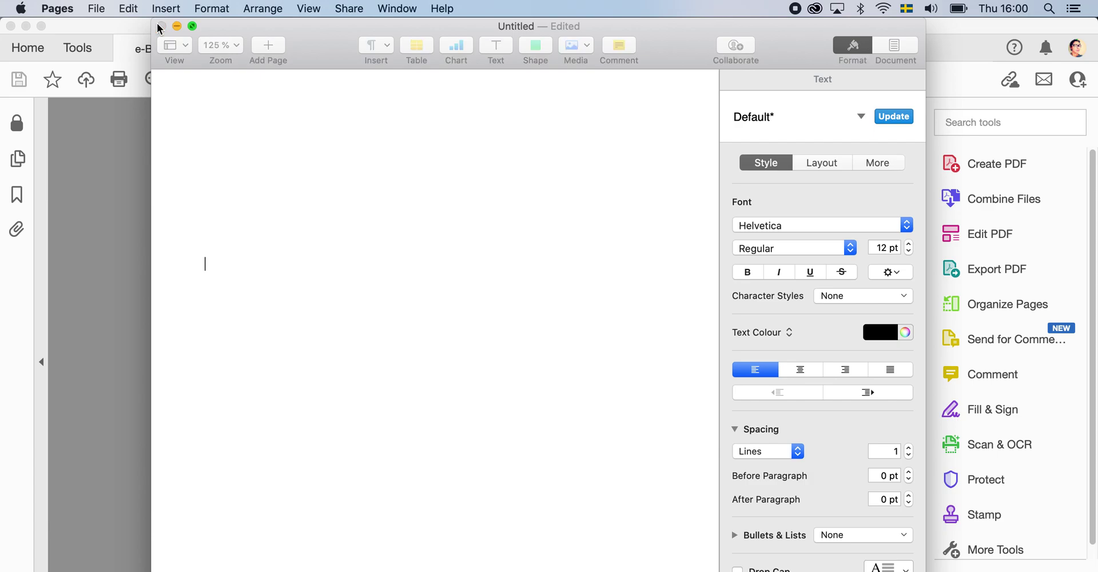
click(413, 238)
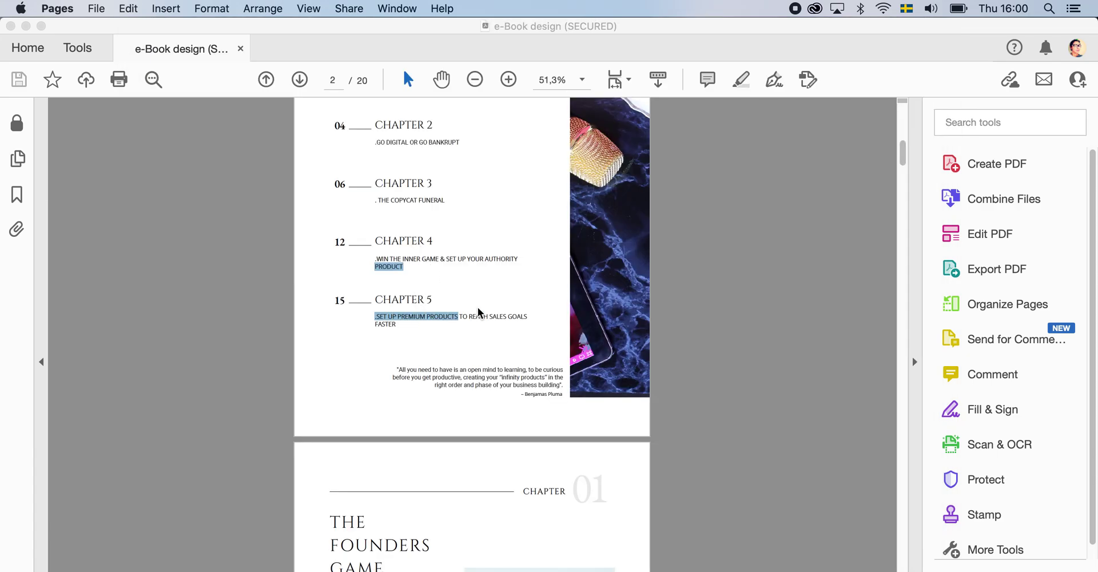
- Scroll down to page 3, The Founders Game chapter
scroll(482, 395, down, 10)
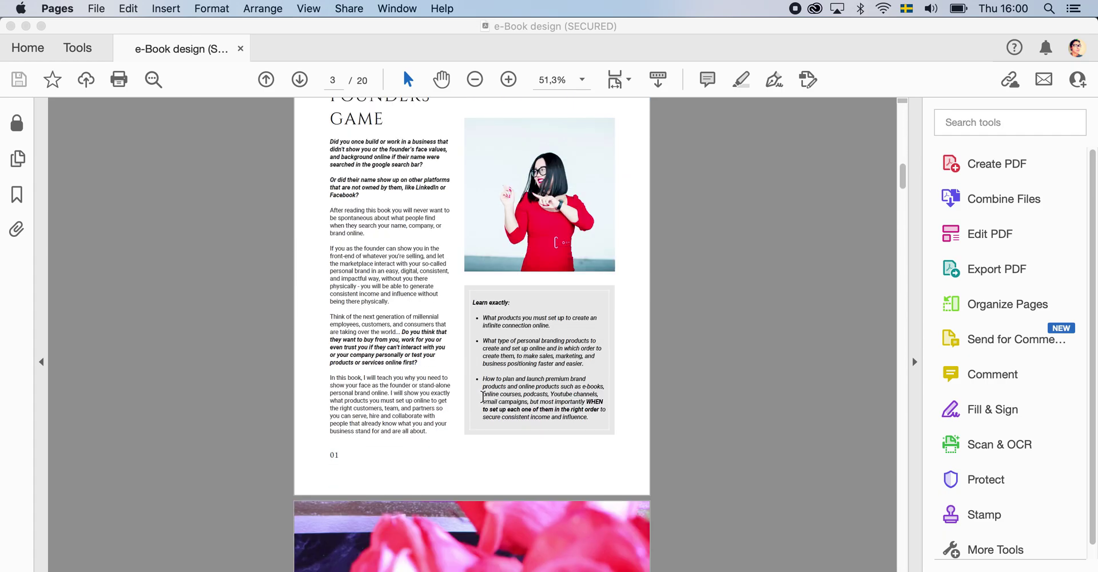